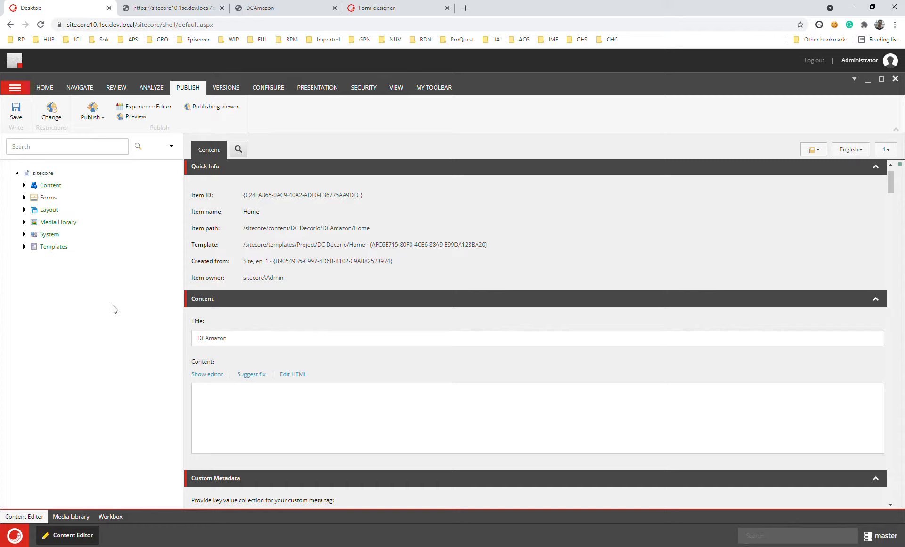
Step: Expand the content tree down to the DecorioLocal site under DC Decorio
click(24, 185)
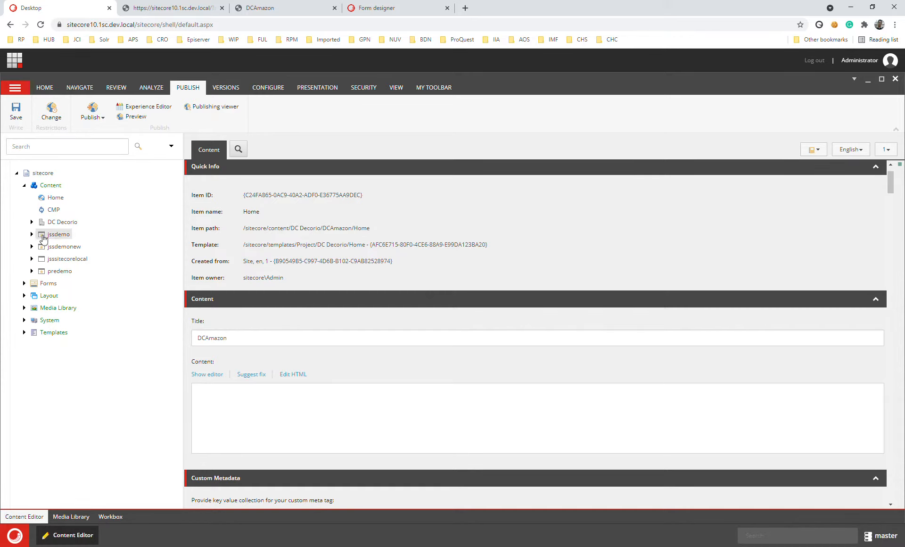
click(31, 222)
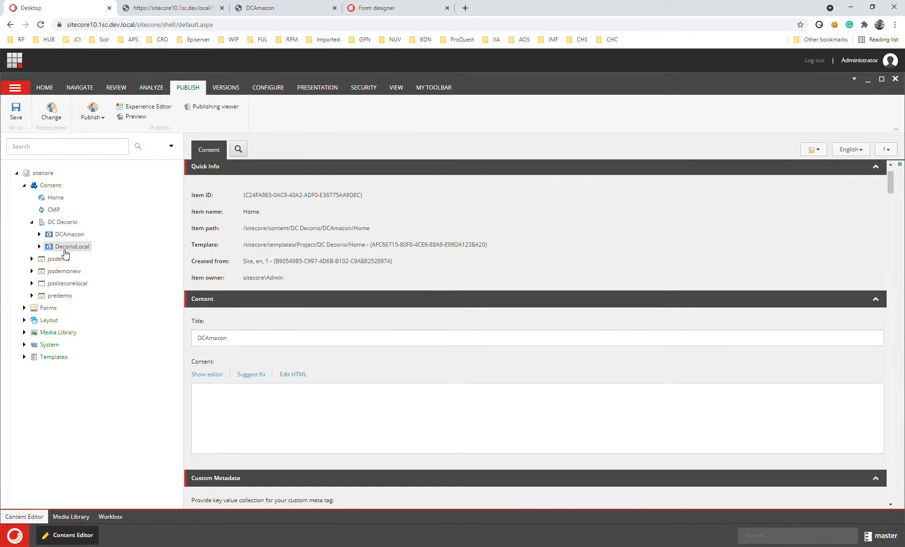
click(39, 246)
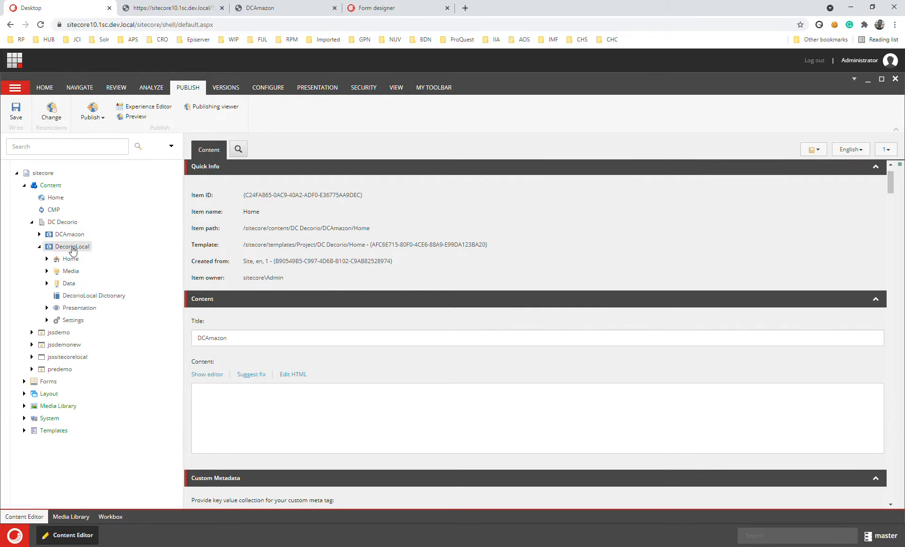
Step: Expand the Media Library to the contents of the DecorioLocal theme under Themes > DC Decorio > DecorioLocal
click(24, 406)
scroll(33, 415, down, 3)
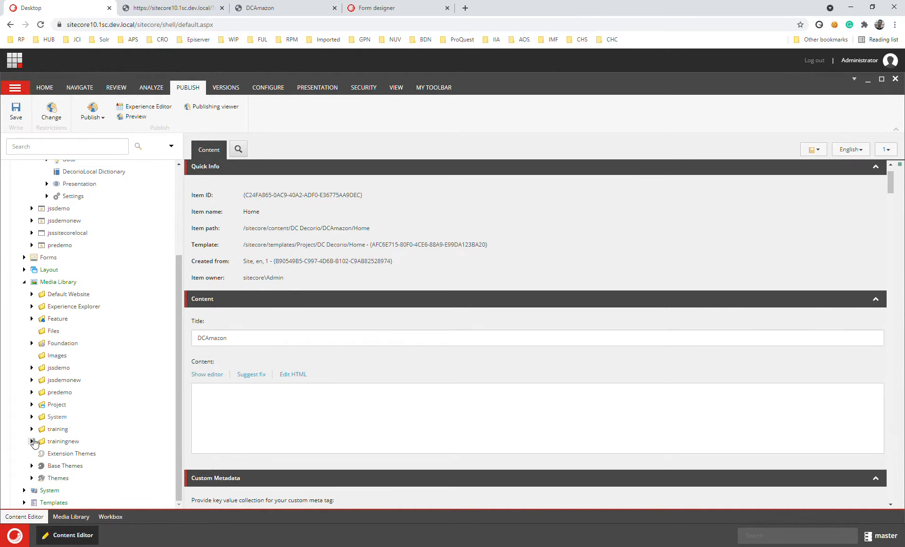
click(31, 478)
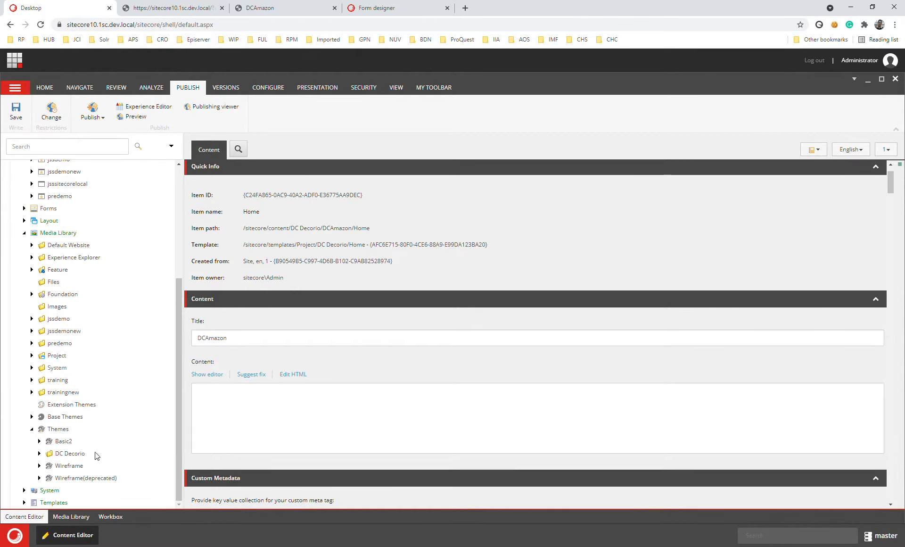
click(39, 453)
click(47, 454)
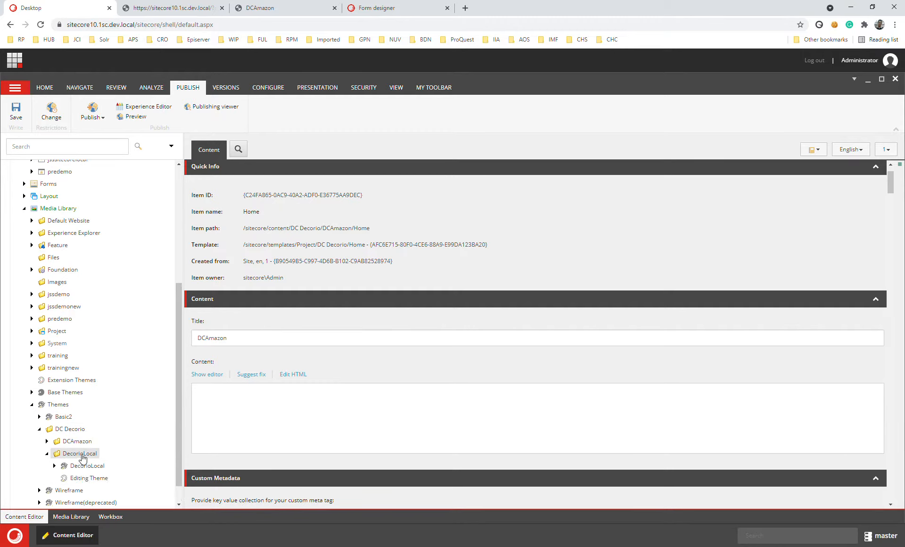
click(54, 465)
scroll(116, 463, down, 3)
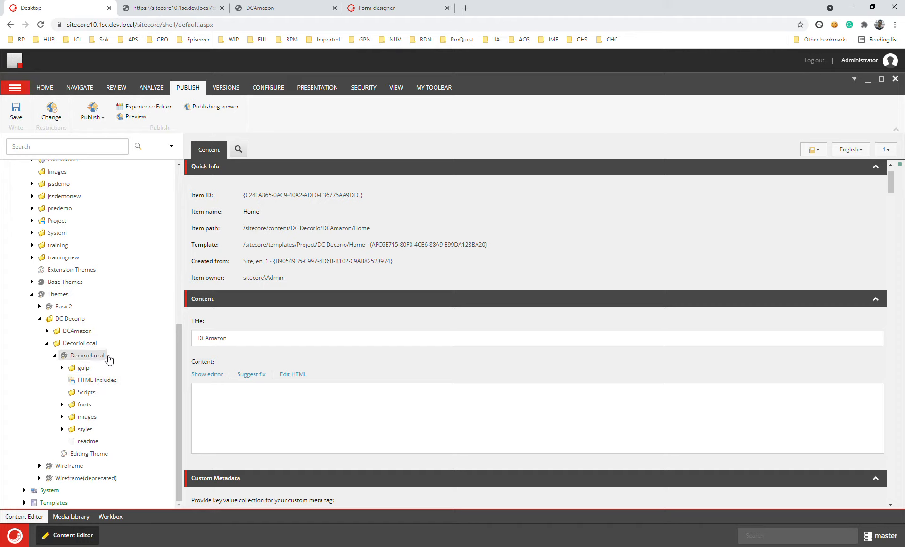
right_click(109, 360)
mouse_move(126, 360)
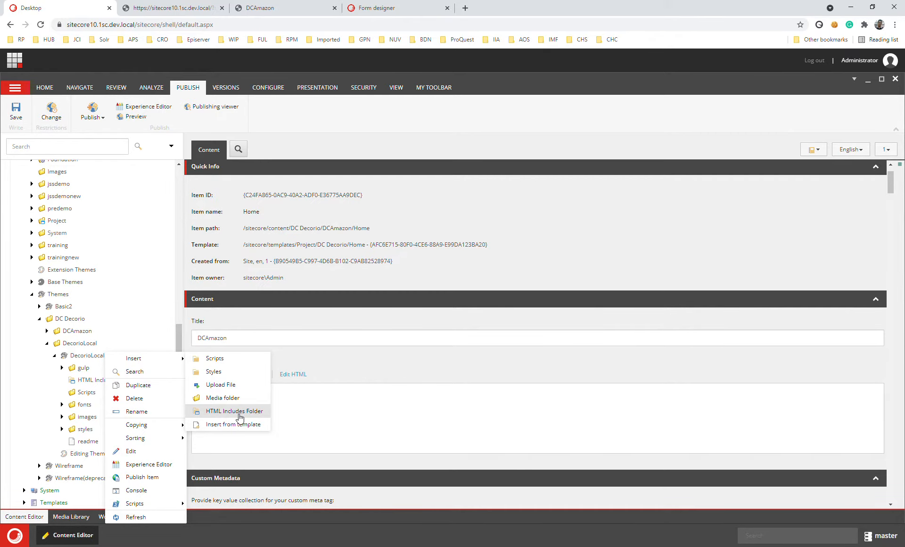
click(240, 414)
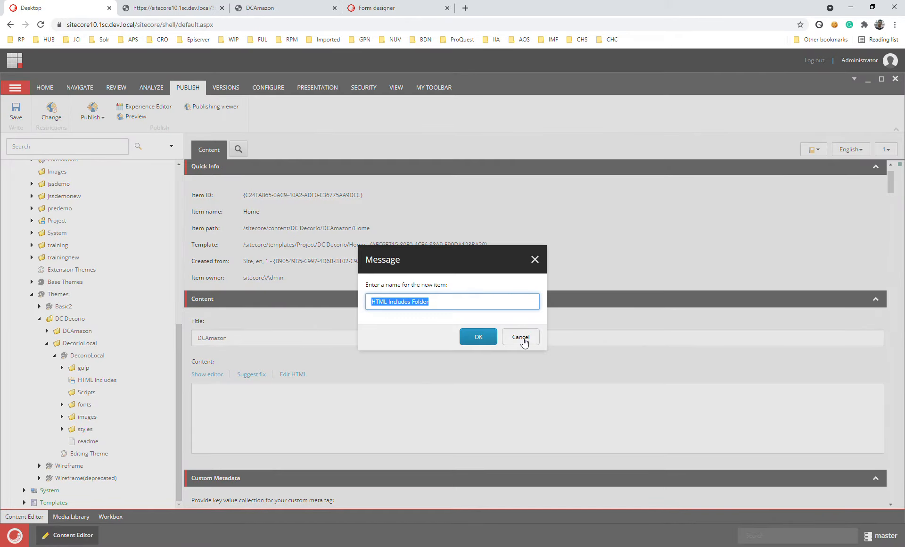
click(520, 338)
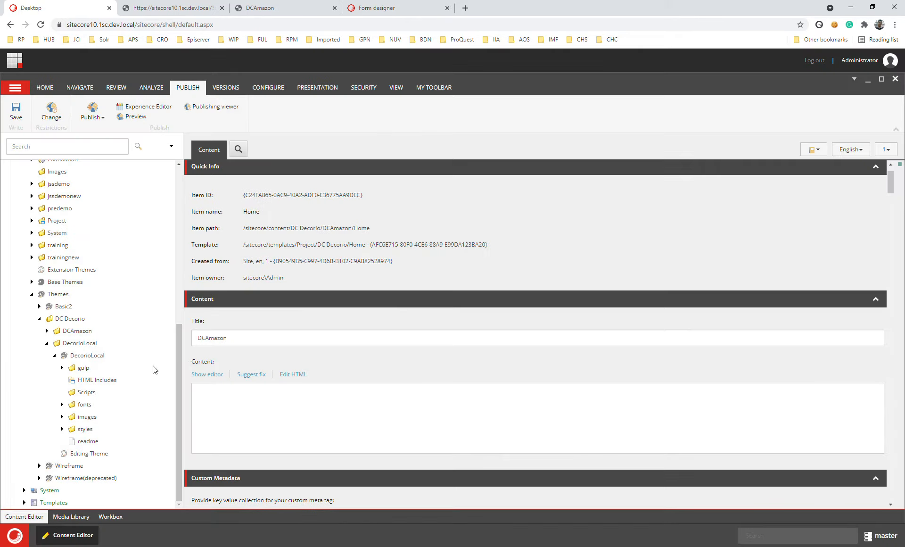
Step: Open the HTML Includes folder inside the DecorioLocal theme
click(117, 382)
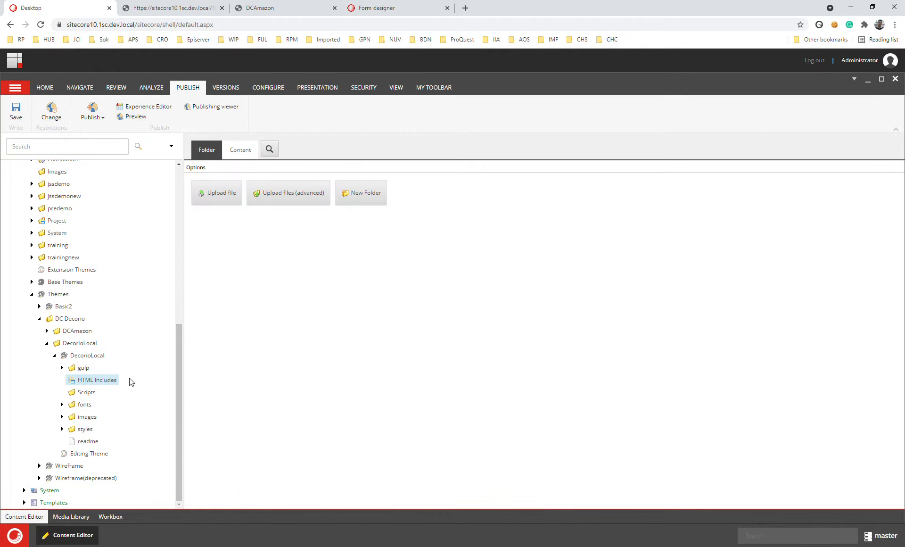
right_click(119, 382)
click(289, 346)
scroll(152, 314, up, 1)
scroll(151, 315, down, 1)
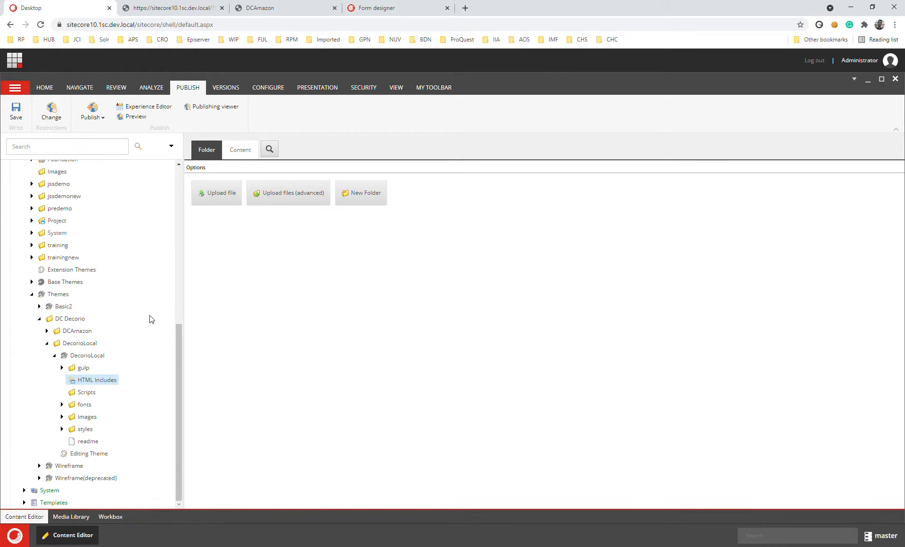
Step: Check the current header, navigation and footer on the DecorioLocal Home preview page, and return to the content tree
click(174, 8)
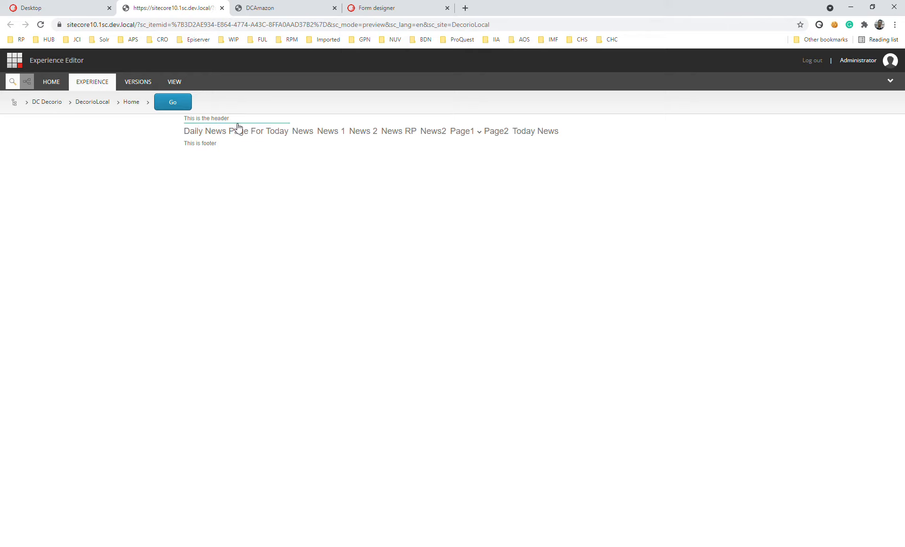
drag(184, 133, 558, 137)
click(279, 172)
click(88, 7)
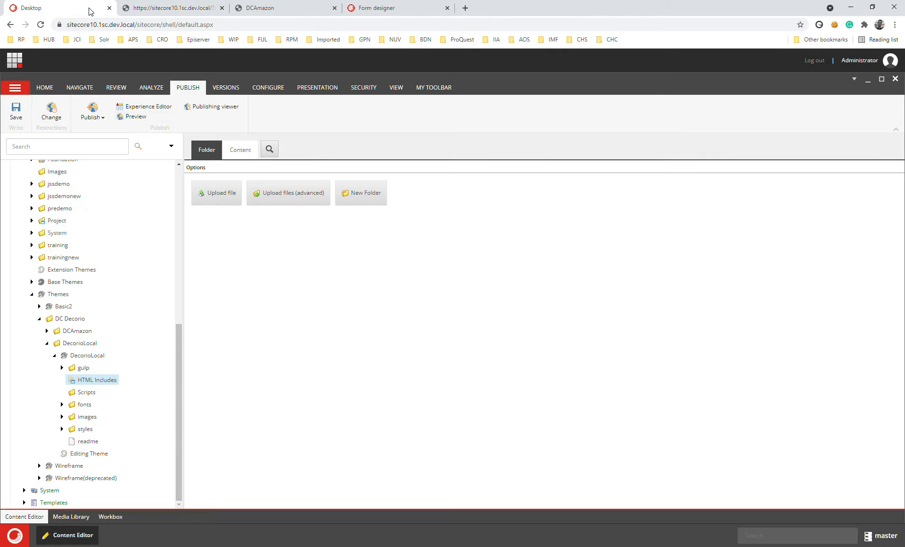
Step: Insert an HTML Include item named "HTML Include Header" in the theme's HTML Includes folder
right_click(118, 386)
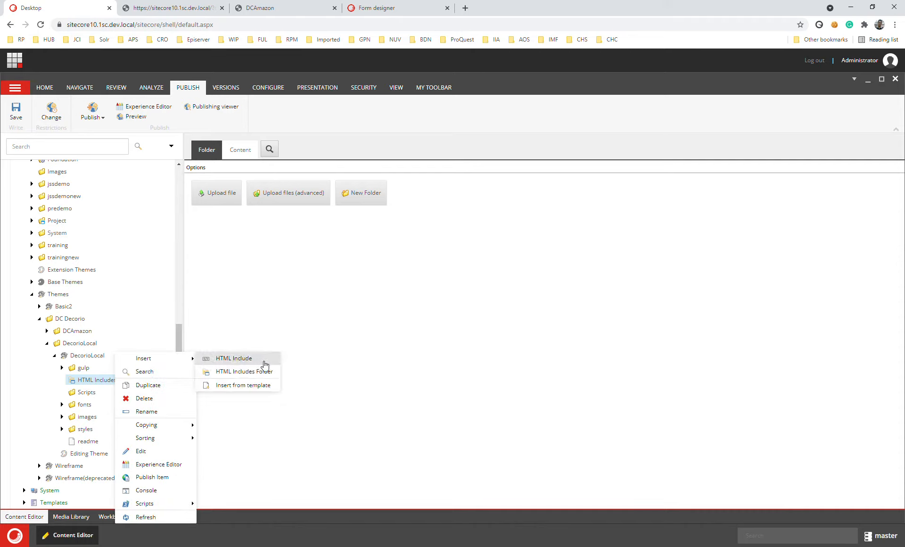
click(268, 361)
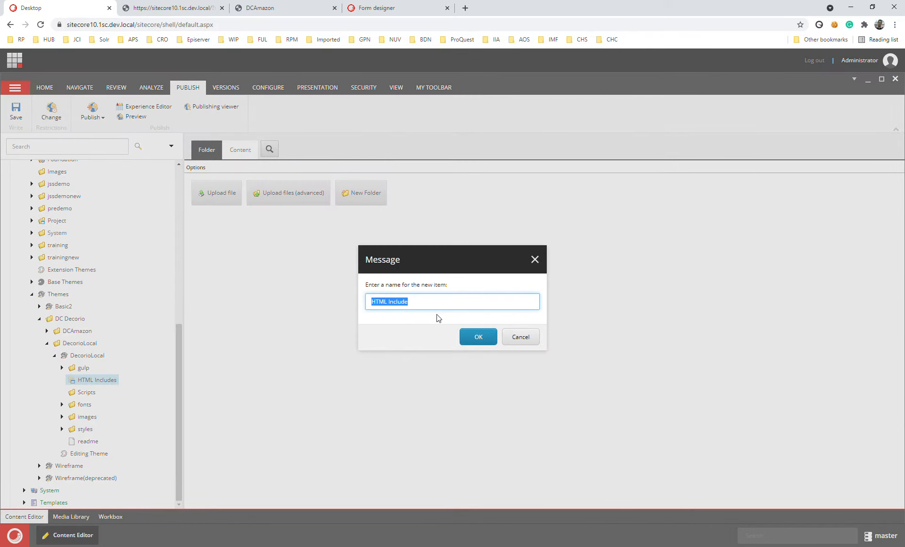
key(End)
text(Header)
click(485, 343)
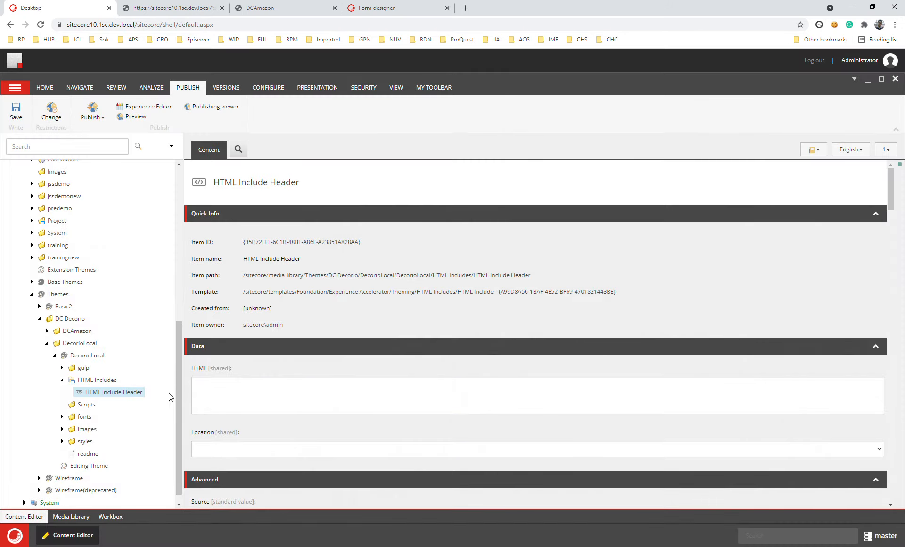
Step: Enter "<div> This will render on the Header </div>" as the HTML of HTML Include Header
click(241, 389)
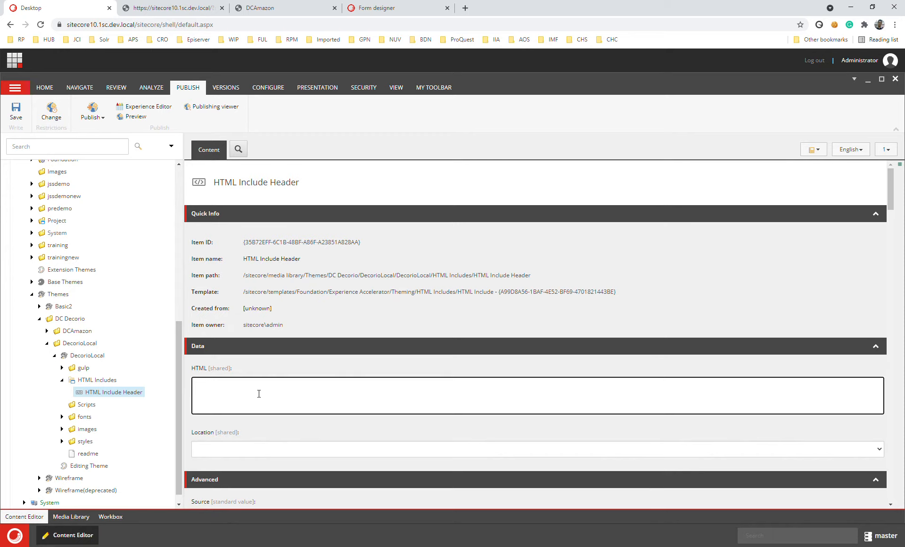
text(<div> This will rendre)
key(BackSpace)
key(BackSpace)
key(BackSpace)
key(BackSpace)
text(der on the Header </div>)
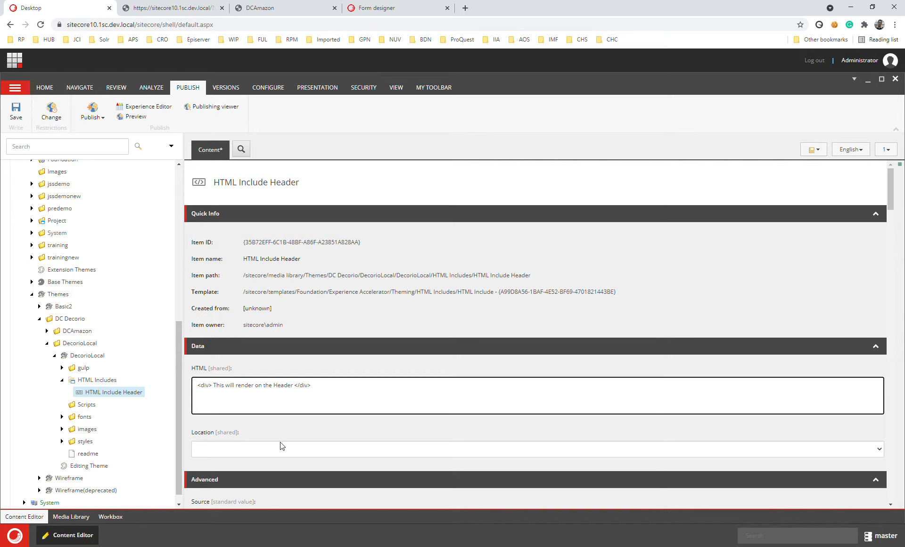
Step: Set the location of HTML Include Header to head and save the item
click(247, 456)
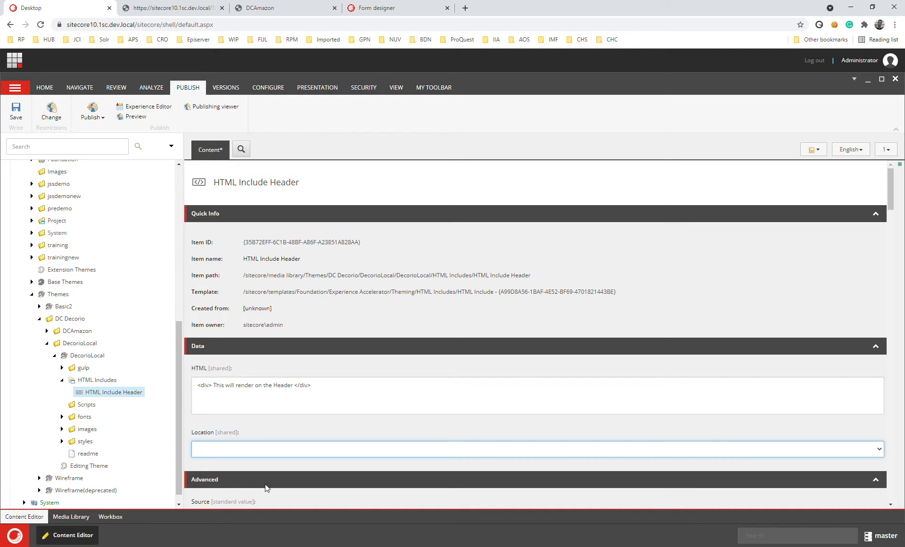
click(284, 467)
key(ctrl+s)
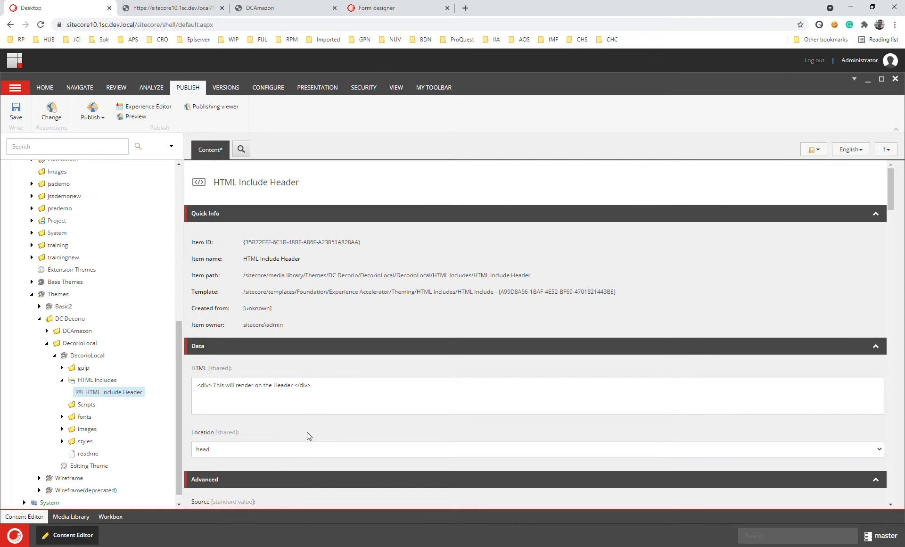
Step: Reload the Home preview page to check the header include's text, and return to the content tree
click(174, 8)
click(41, 26)
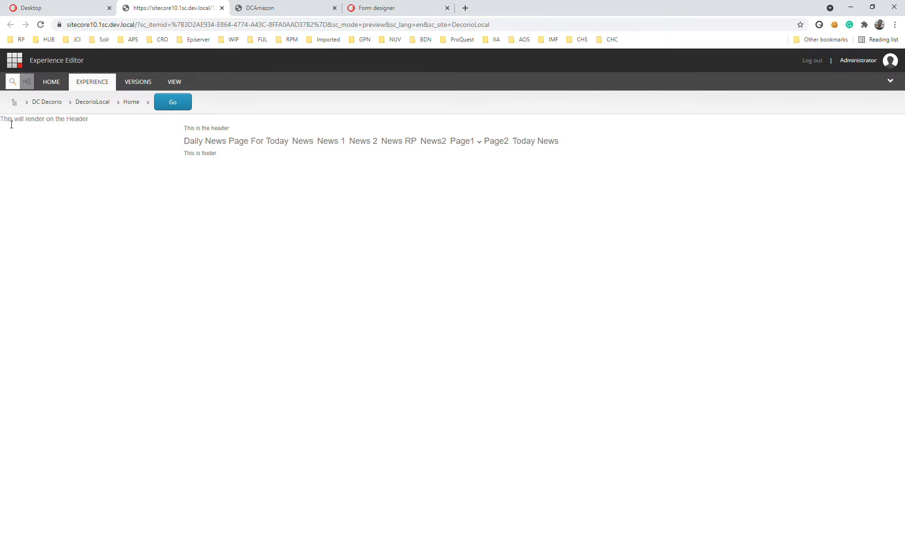
mouse_move(11, 125)
mouse_down()
mouse_move(91, 124)
mouse_move(7, 123)
mouse_up()
click(108, 123)
drag(108, 124, 8, 125)
click(84, 9)
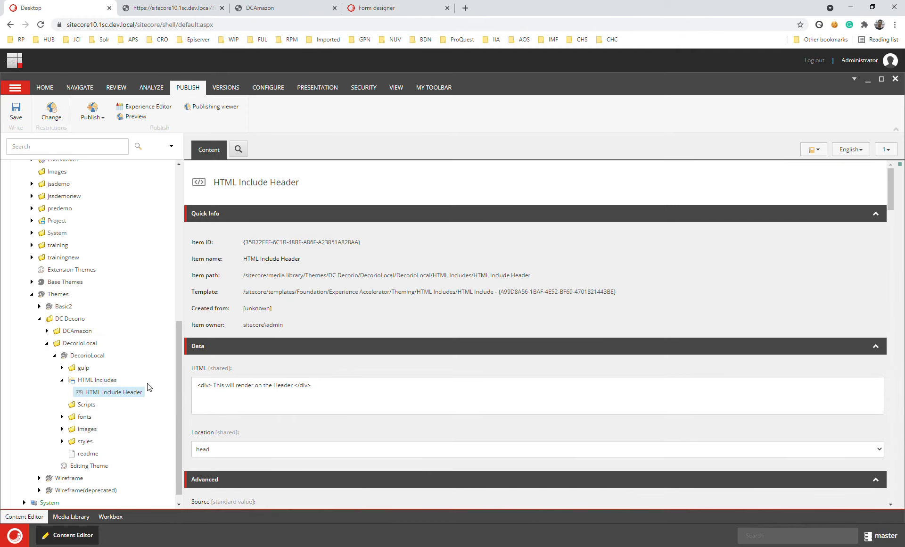
Step: Insert another HTML Include item named "HTML Include For Footer" in the HTML Includes folder
right_click(118, 383)
click(284, 361)
key(End)
text(For)
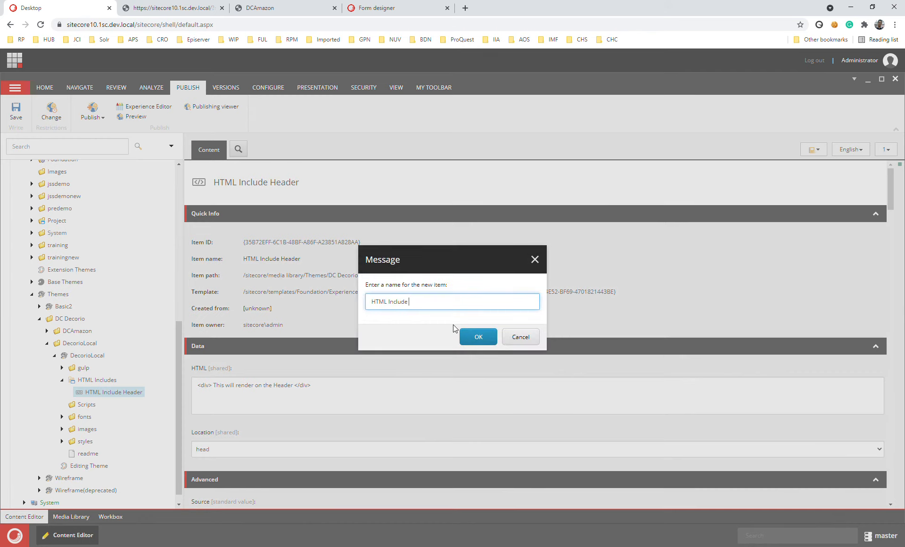
text( Footer)
key(Return)
Step: Enter "<div> This will render at the footer </div>" as the HTML of HTML Include For Footer
click(283, 395)
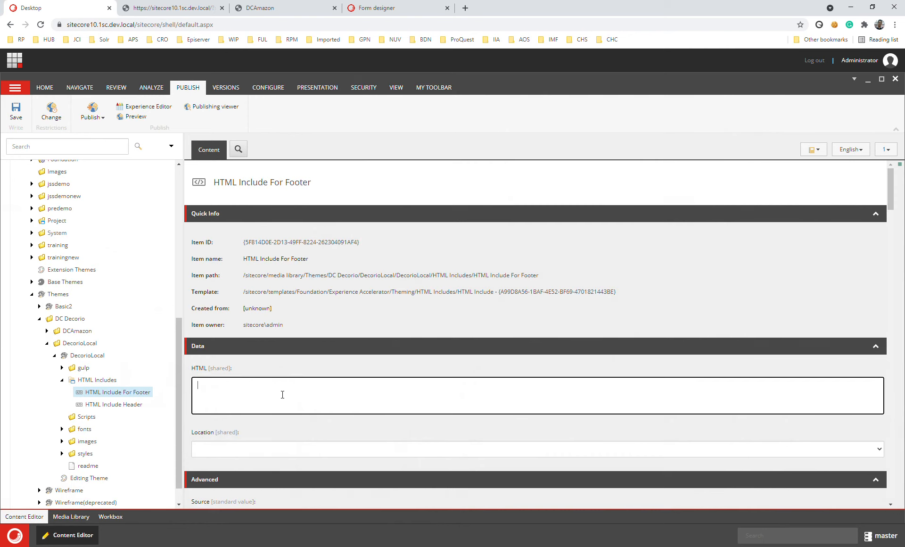
text(<)
text(div> This )
text(will redn)
text(nder)
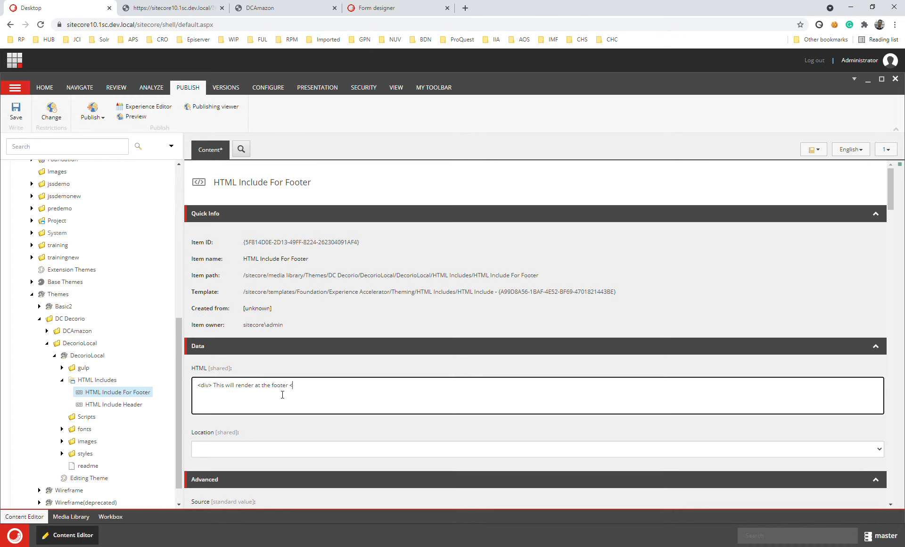
text(>)
Step: Set the location of HTML Include For Footer to body-bottom and save the item
click(268, 449)
click(239, 483)
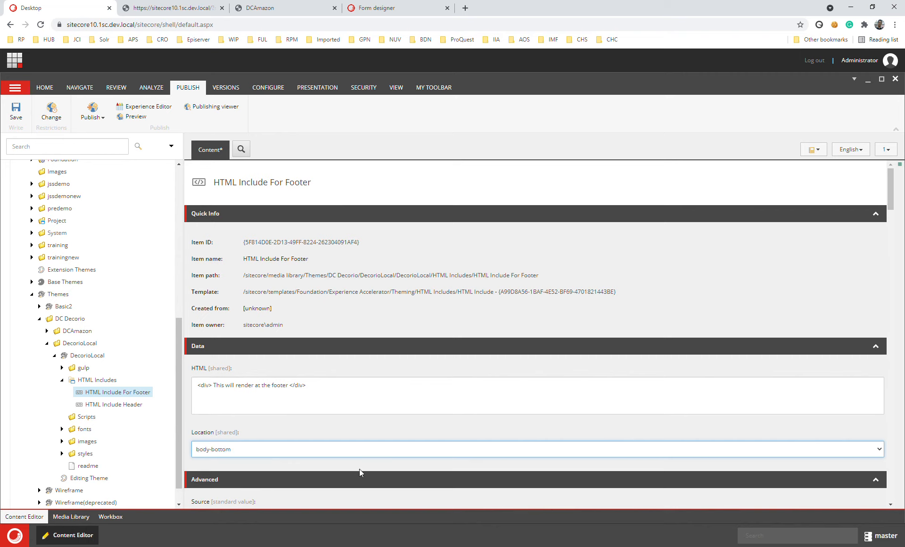
key(ctrl+s)
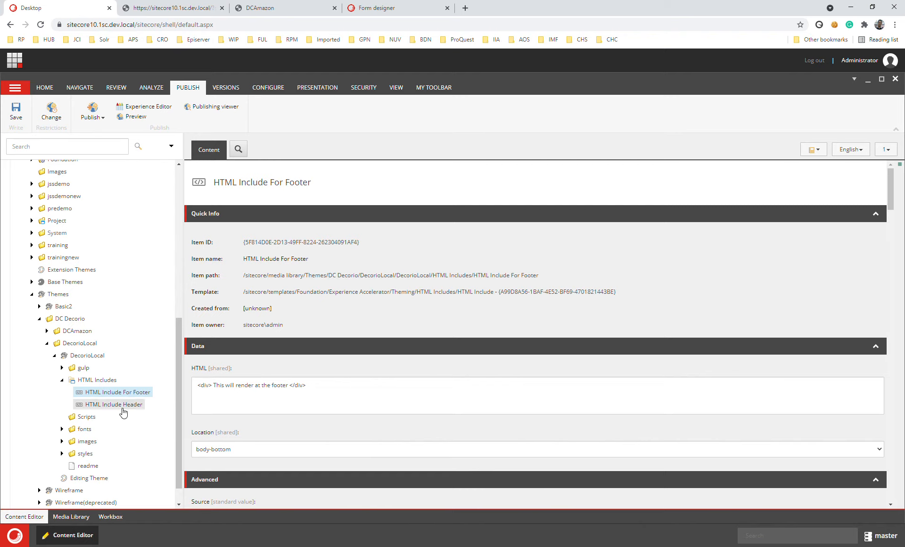
Step: Reload the Home preview page and check the text of both the header and footer includes
click(172, 8)
click(40, 24)
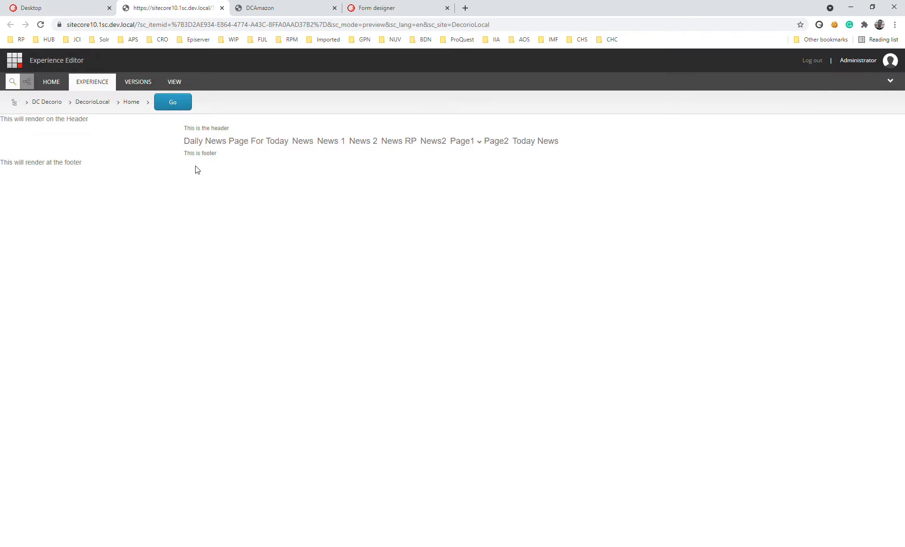
drag(109, 124, 8, 125)
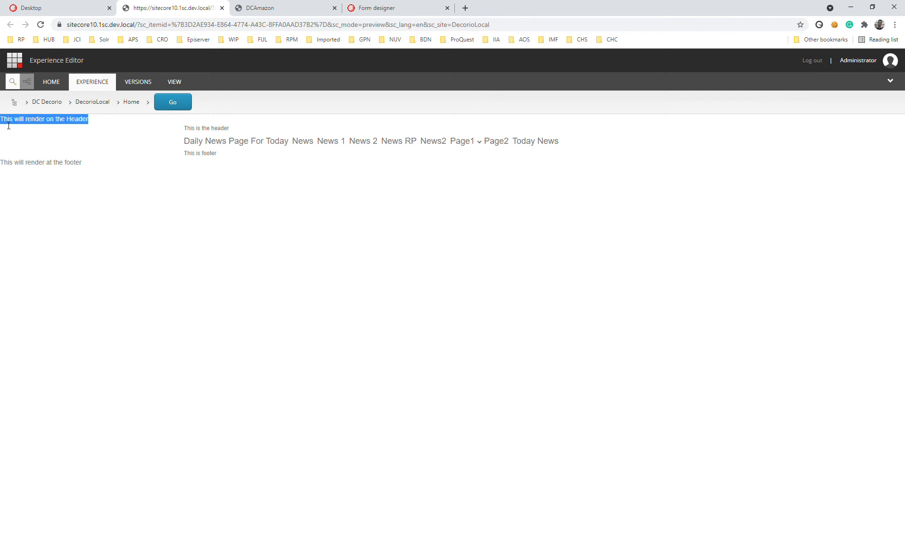
drag(104, 168, 9, 163)
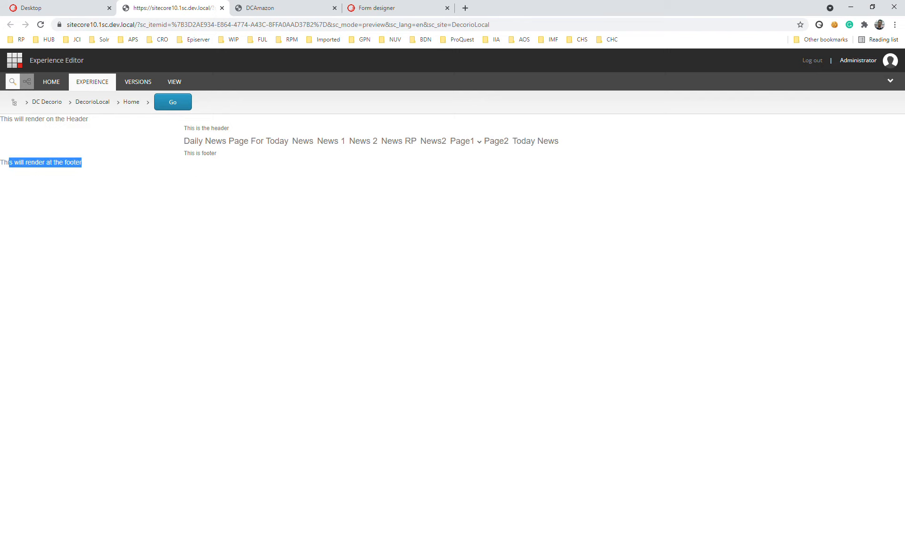
click(266, 252)
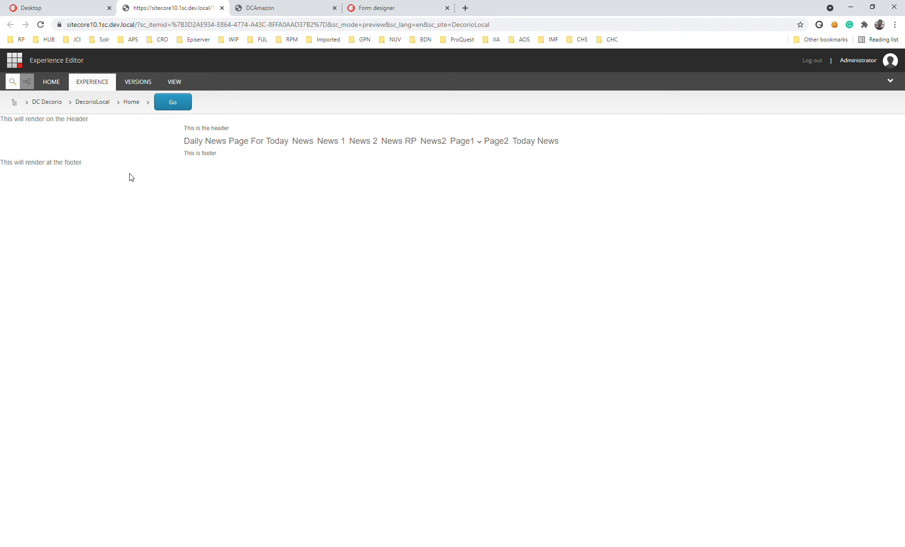